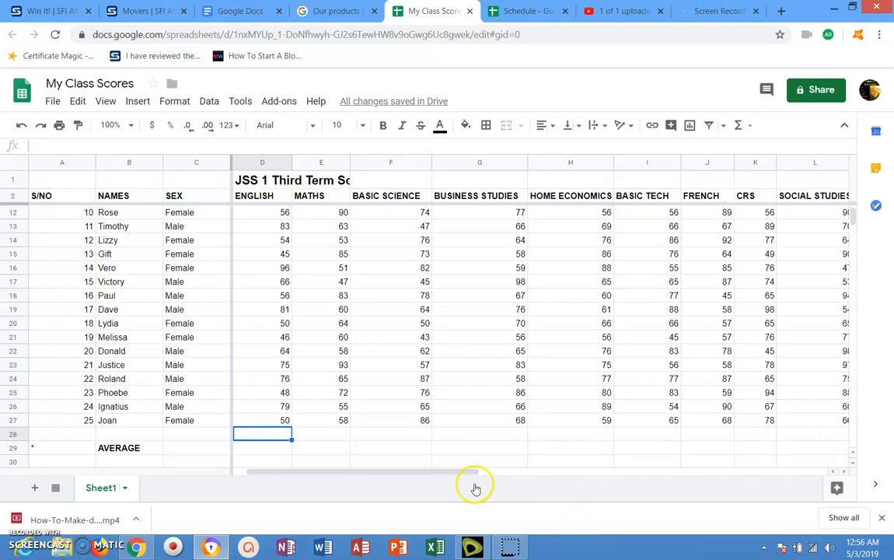
# - Total the first student's subject scores in N3 of the TOTAL column with the formula =sum(d3:m3)
pyautogui.click(835, 472)
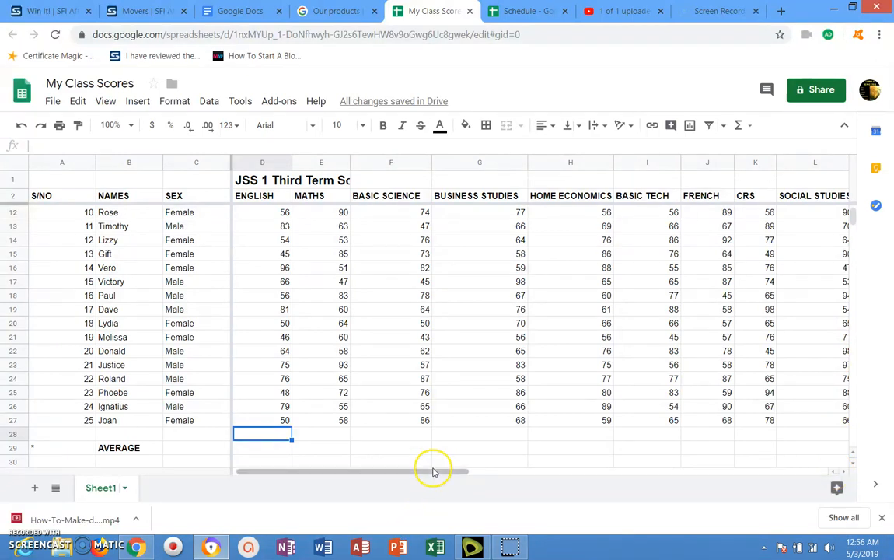
pyautogui.moveTo(433, 472); pyautogui.dragTo(613, 482)
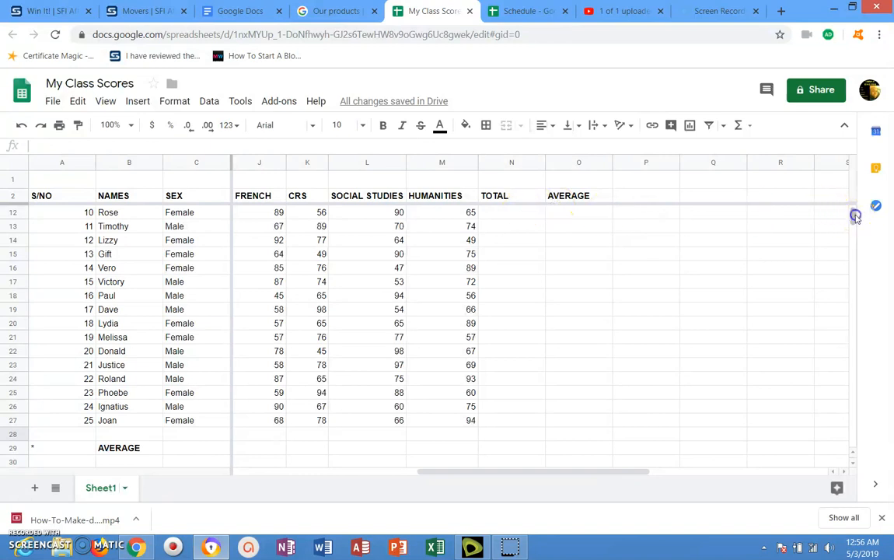
pyautogui.moveTo(855, 206); pyautogui.dragTo(853, 200)
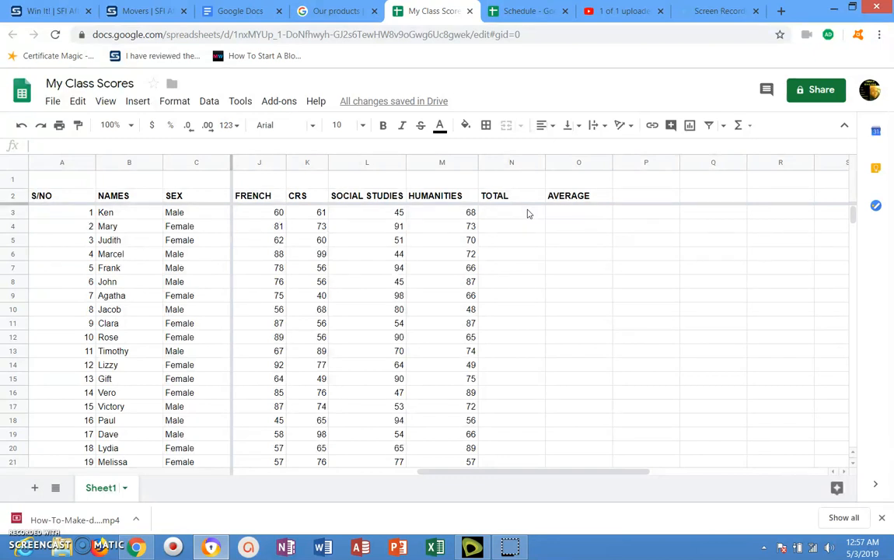
pyautogui.click(511, 213)
pyautogui.click(507, 214)
pyautogui.click(502, 213)
pyautogui.click(496, 217)
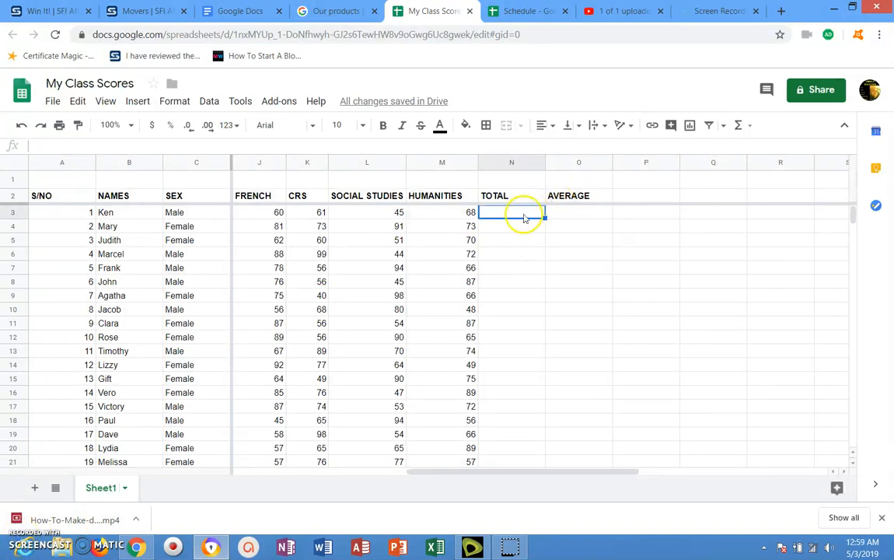
pyautogui.click(523, 216)
pyautogui.write('=')
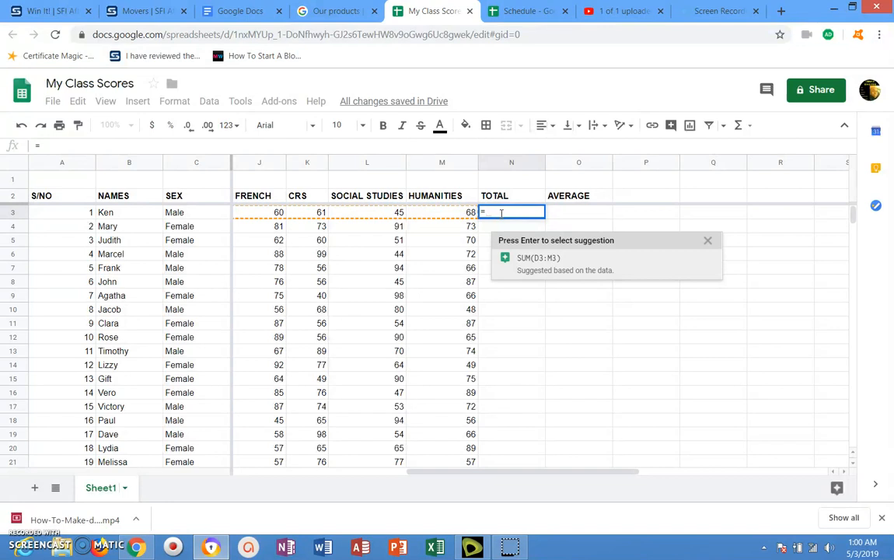
pyautogui.write('sum')
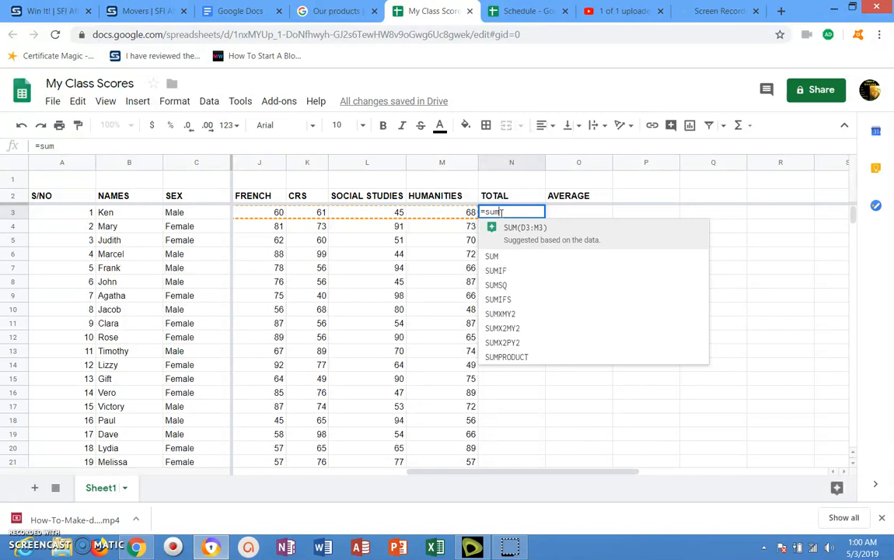
pyautogui.write('(')
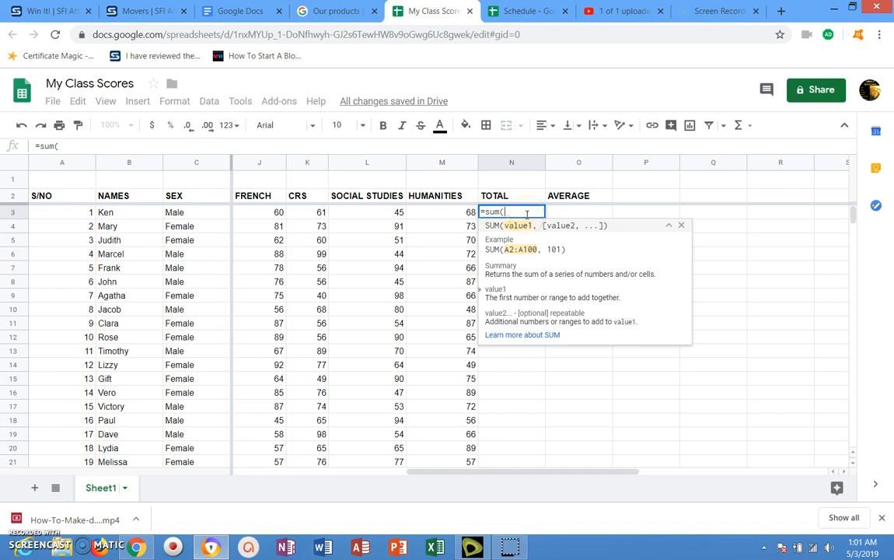
pyautogui.write('d3')
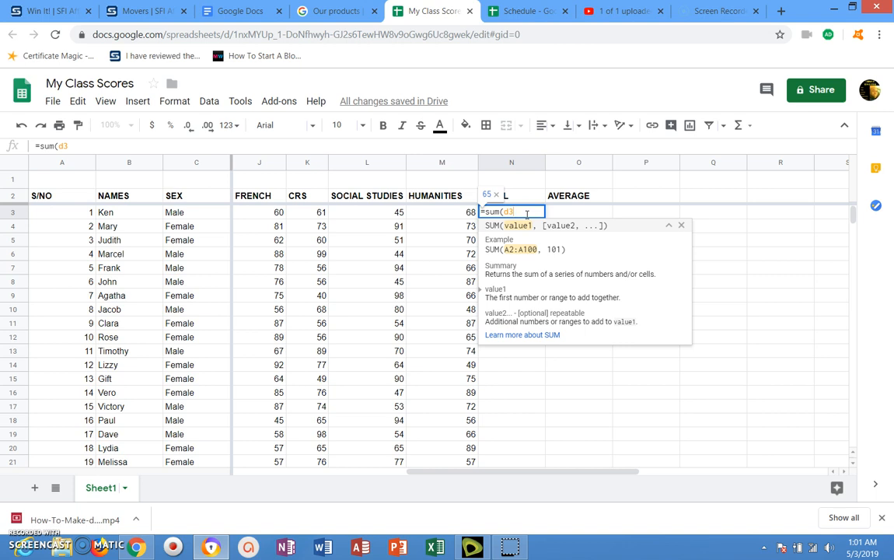
pyautogui.write(':')
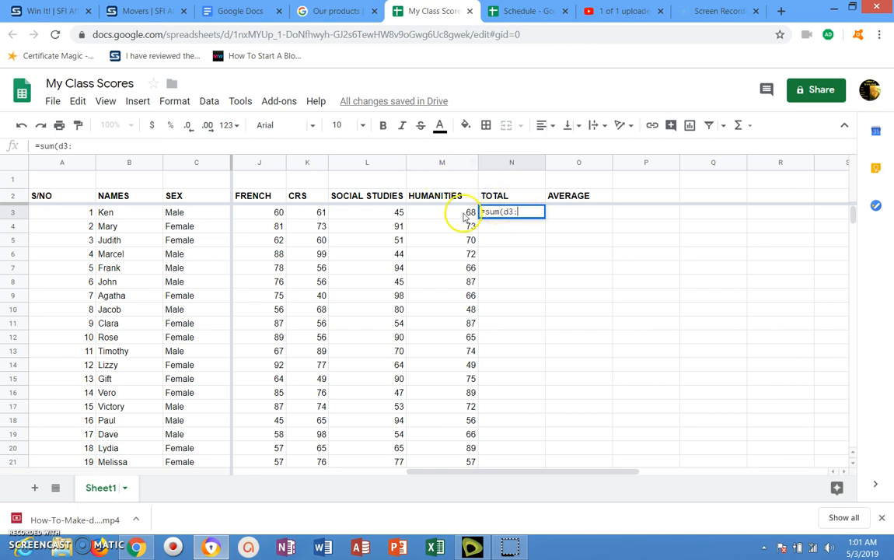
pyautogui.write('m3')
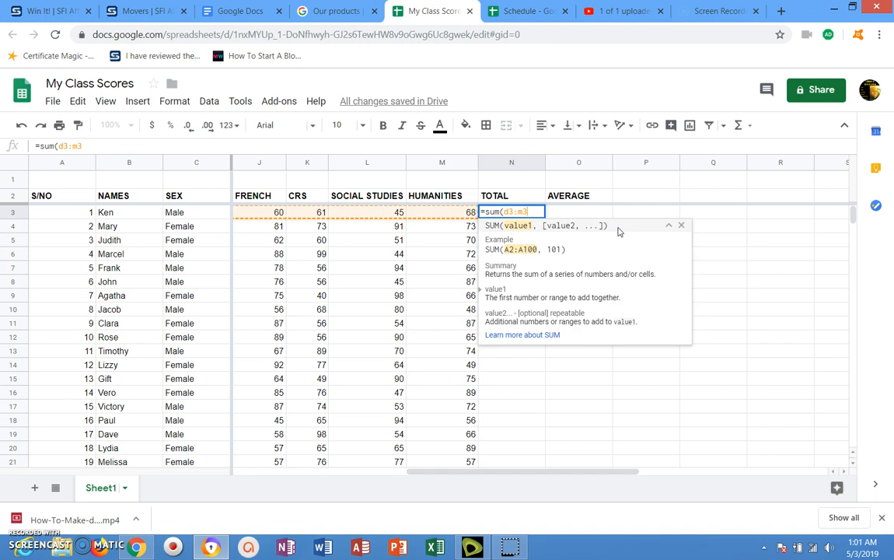
pyautogui.write(')')
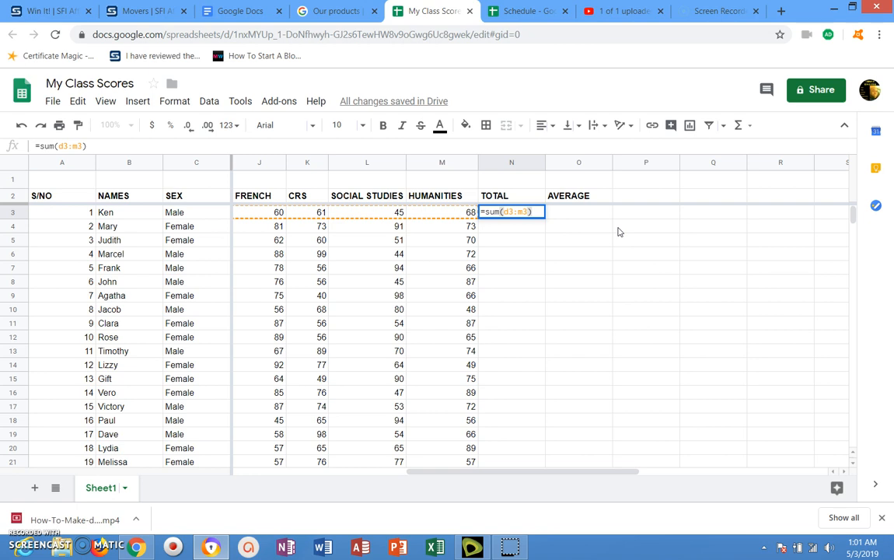
pyautogui.press('Return')
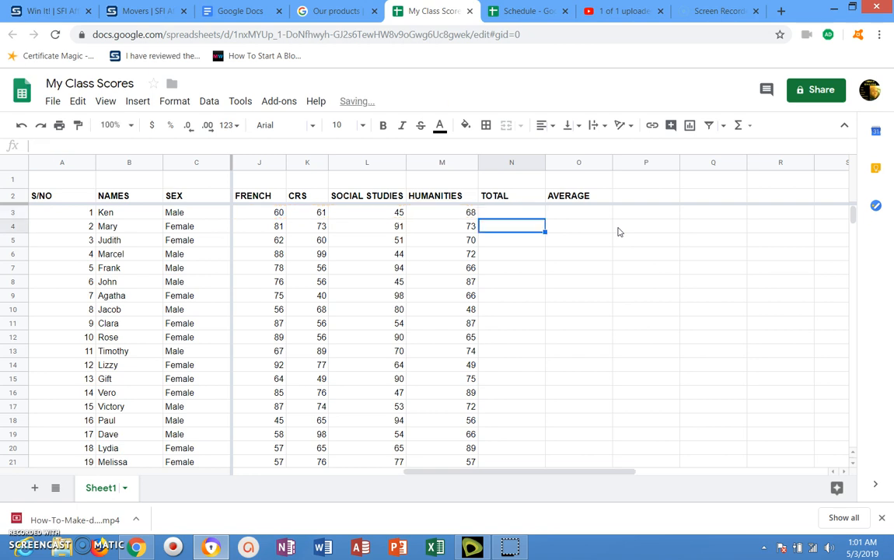
# - Re-enter the formula =sum(d3:m3) in N3, replacing the existing TOTAL formula for the first student
pyautogui.click(537, 212)
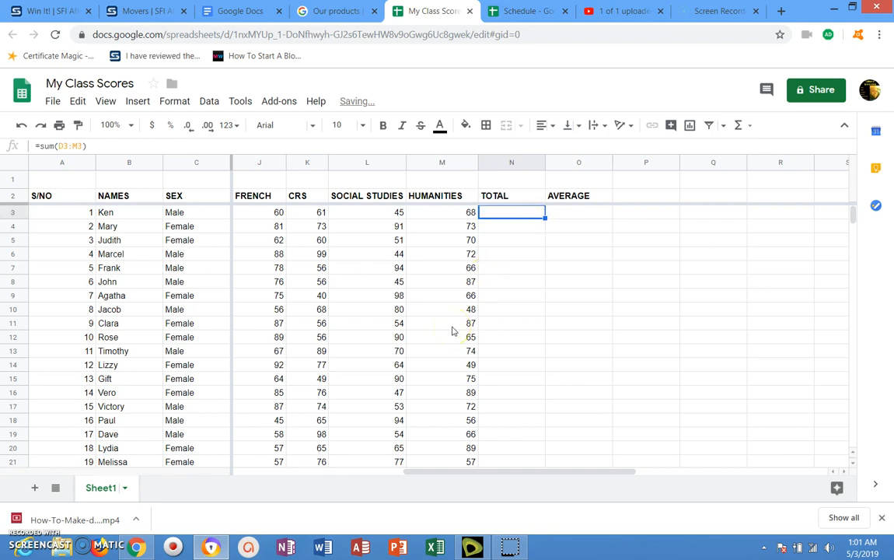
pyautogui.write('=')
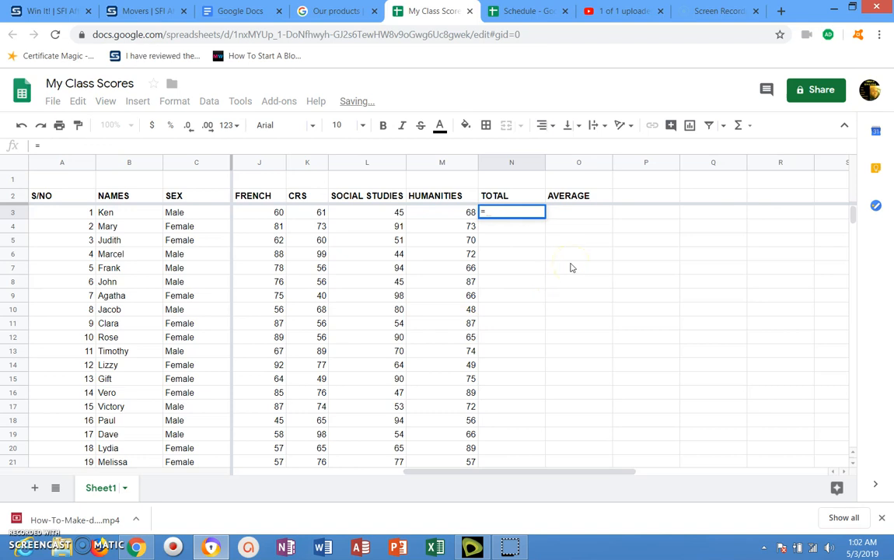
pyautogui.write('sum')
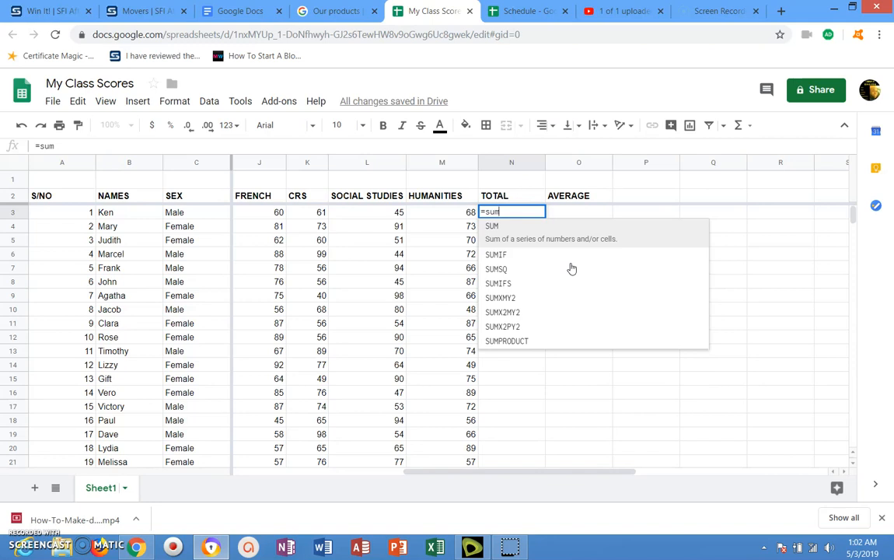
pyautogui.write('(')
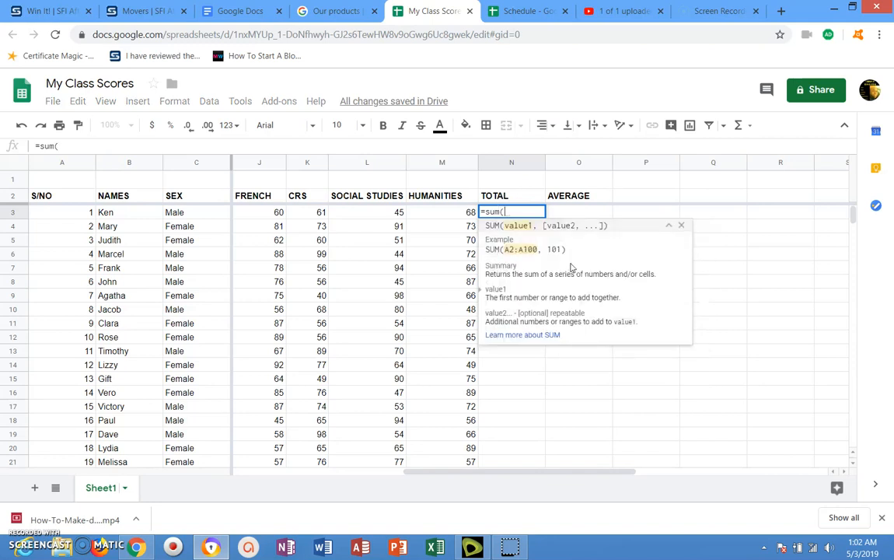
pyautogui.write('d3')
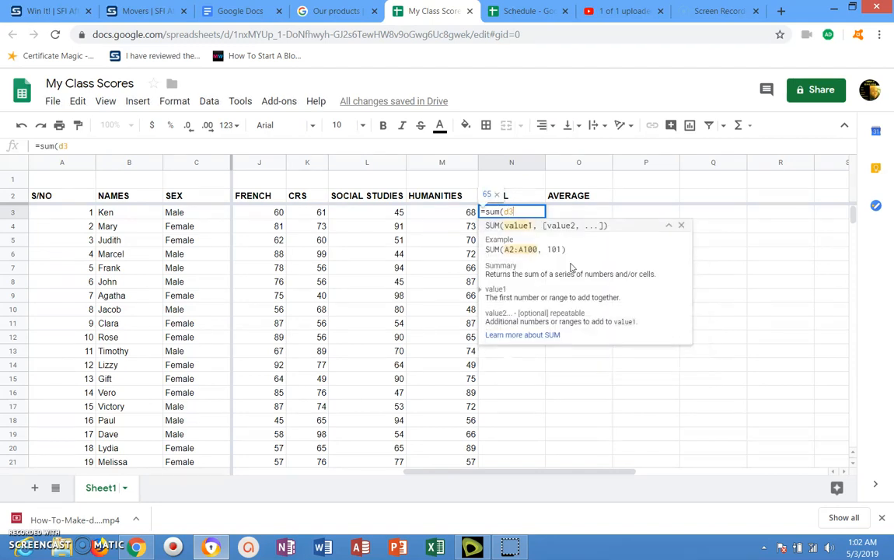
pyautogui.write(':')
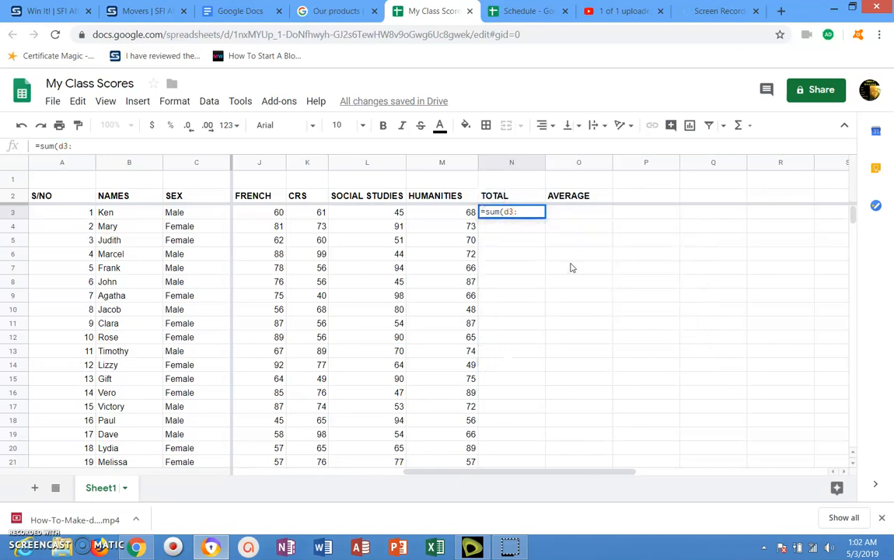
pyautogui.write('m3')
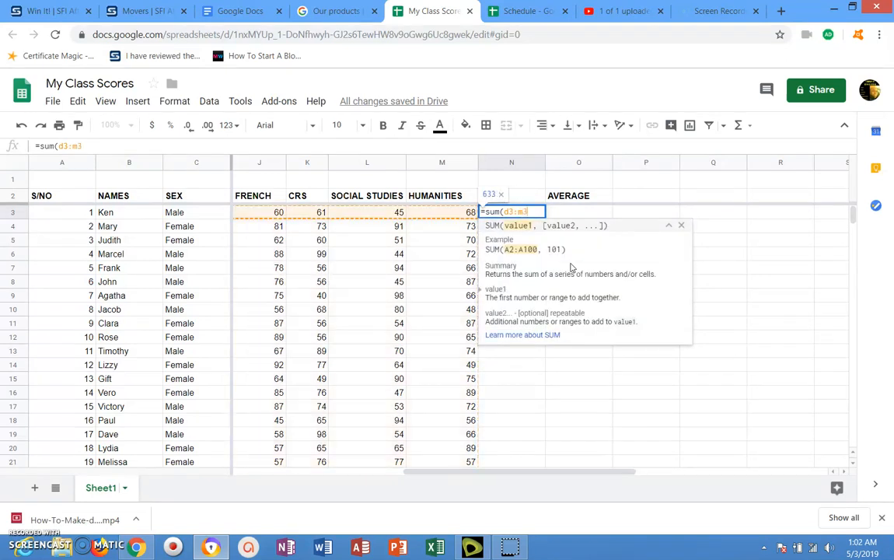
pyautogui.write(')')
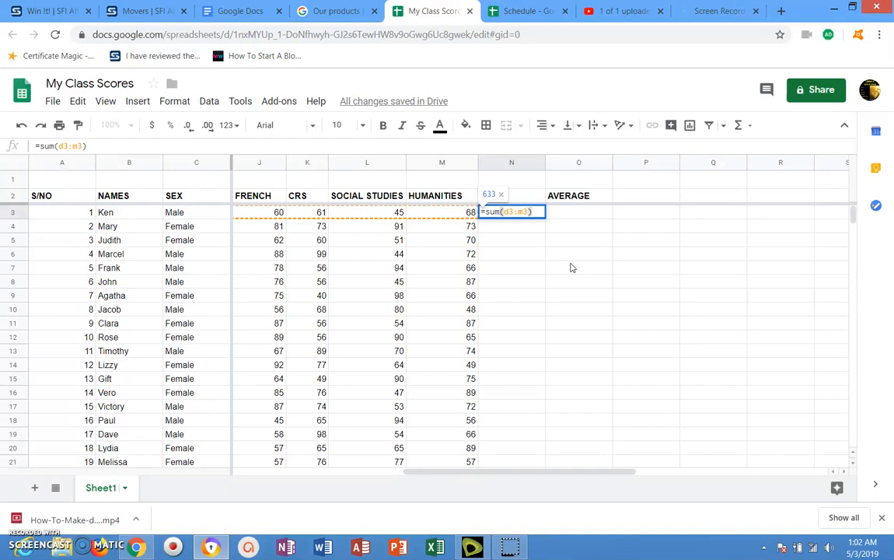
pyautogui.press('Return')
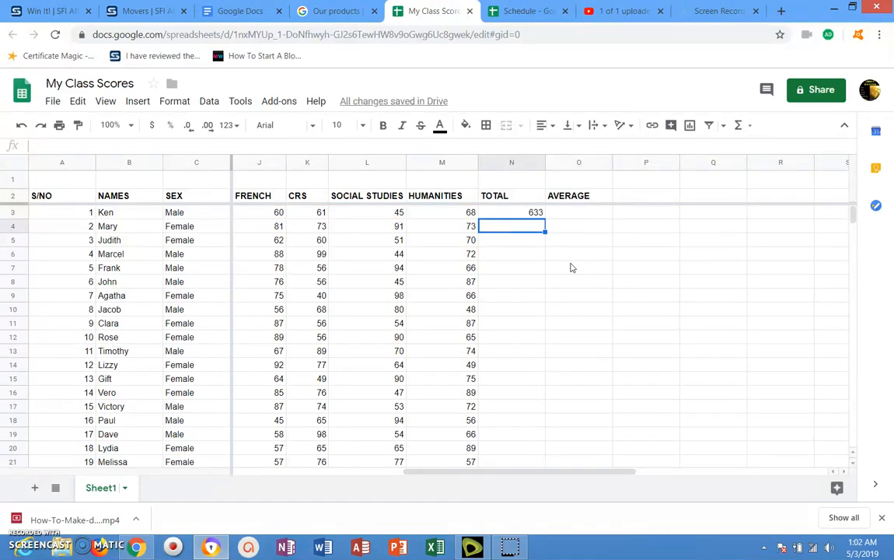
# - Fill the SUM formula from N3 down the TOTAL column through N27 for all remaining students
pyautogui.click(536, 214)
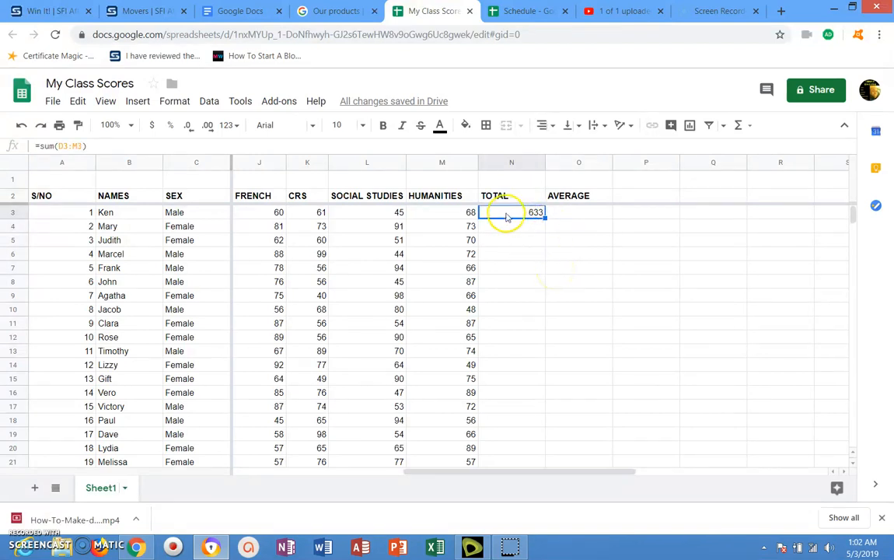
pyautogui.click(507, 226)
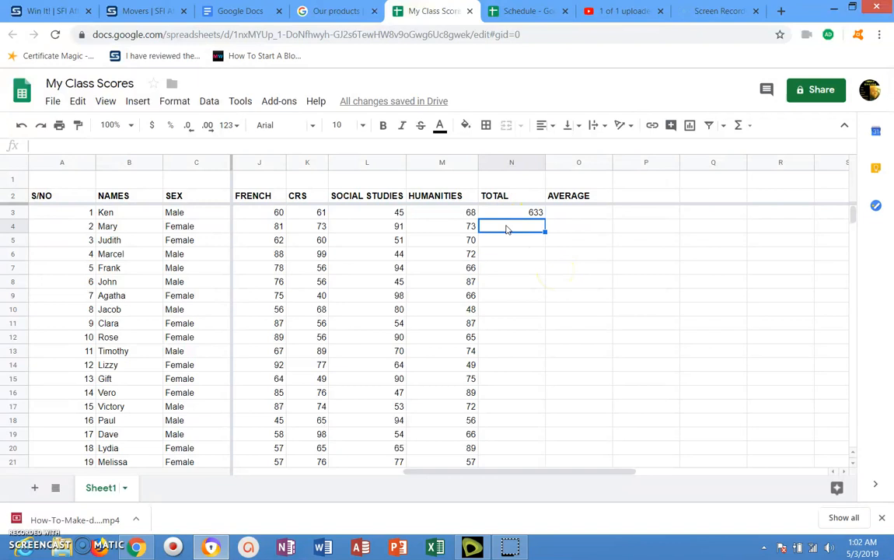
pyautogui.click(515, 216)
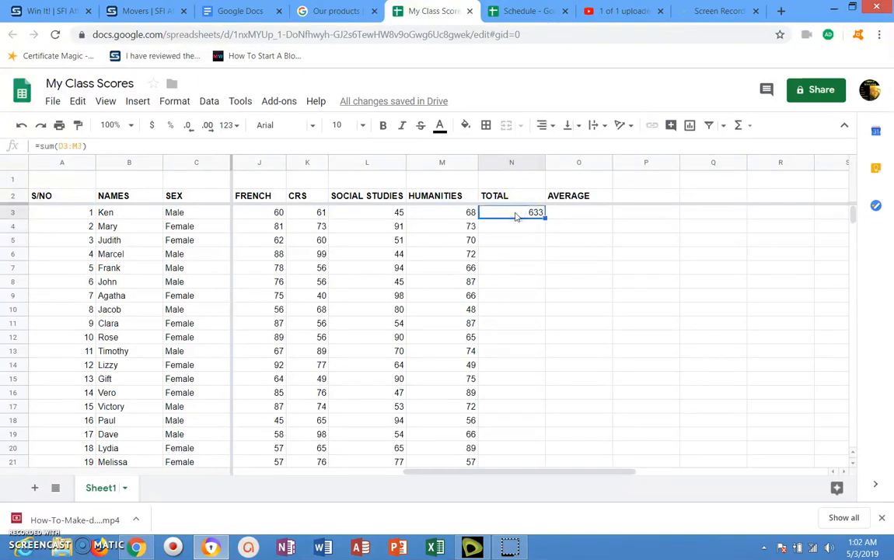
pyautogui.click(526, 216)
pyautogui.click(531, 216)
pyautogui.click(531, 216)
pyautogui.moveTo(542, 259); pyautogui.dragTo(534, 443)
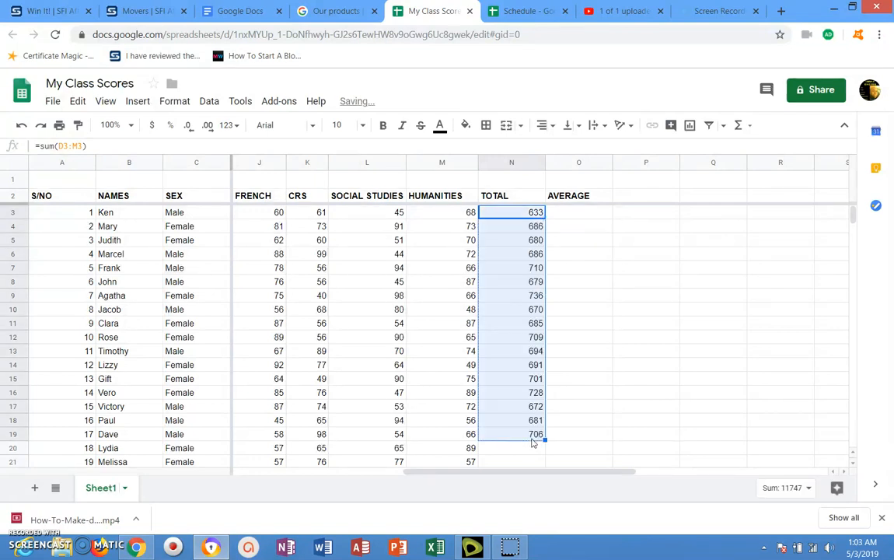
pyautogui.click(853, 215)
pyautogui.scroll(-5, 853, 215)
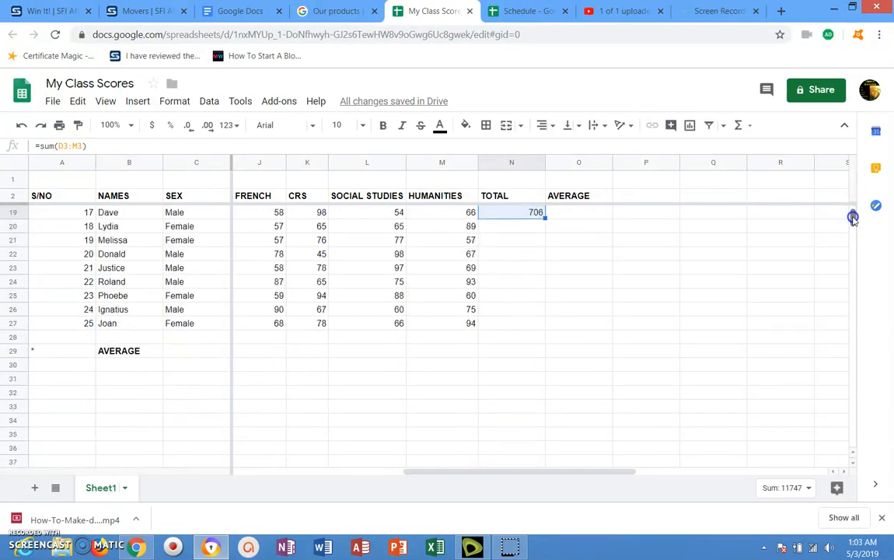
pyautogui.moveTo(543, 217); pyautogui.dragTo(602, 328)
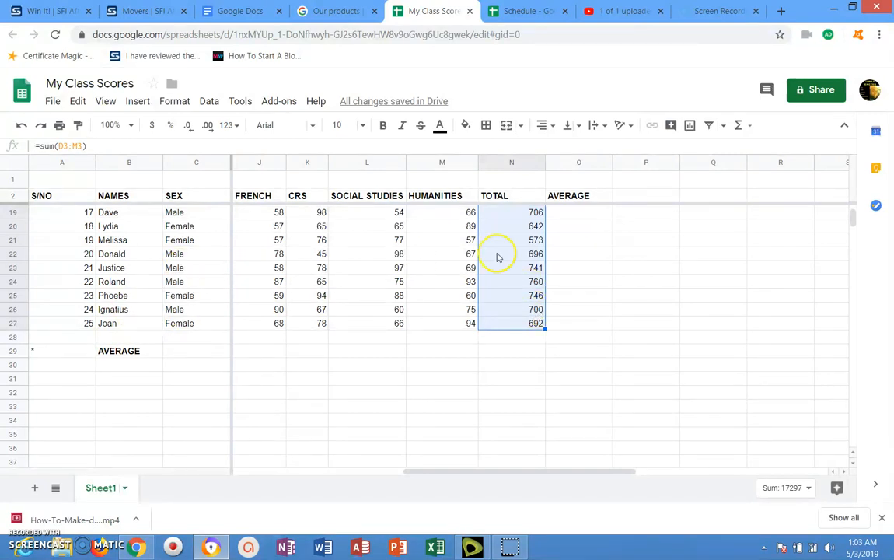
# - Calculate the first student's average score in O3 of the AVERAGE column with the formula =average(d3:m3)
pyautogui.moveTo(853, 221); pyautogui.dragTo(854, 211)
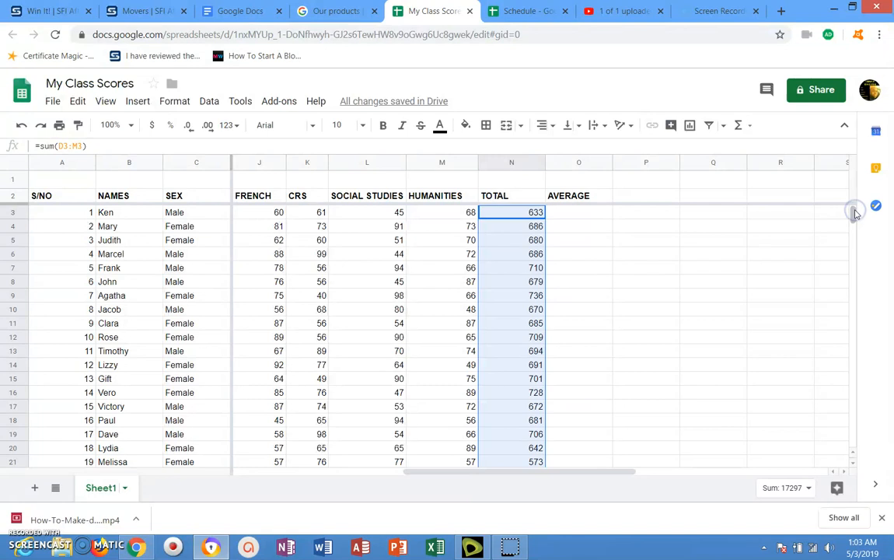
pyautogui.click(561, 213)
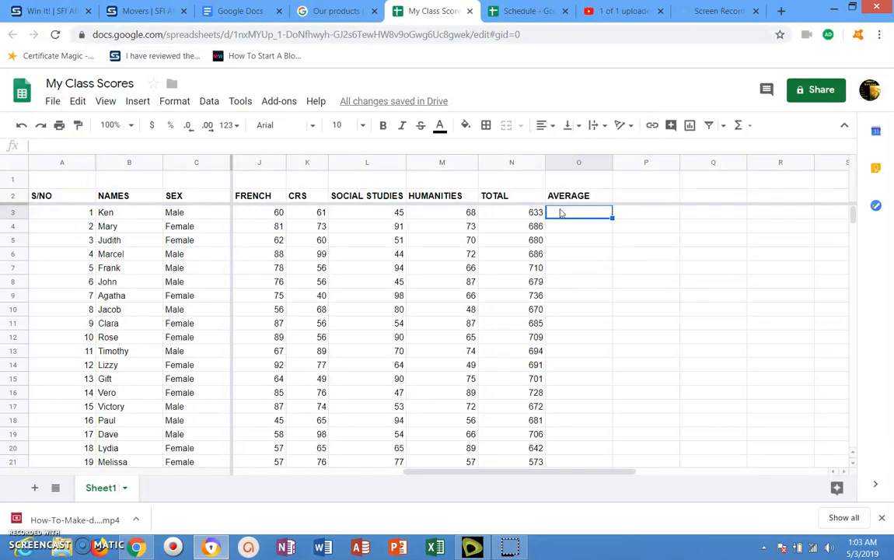
pyautogui.write('=average')
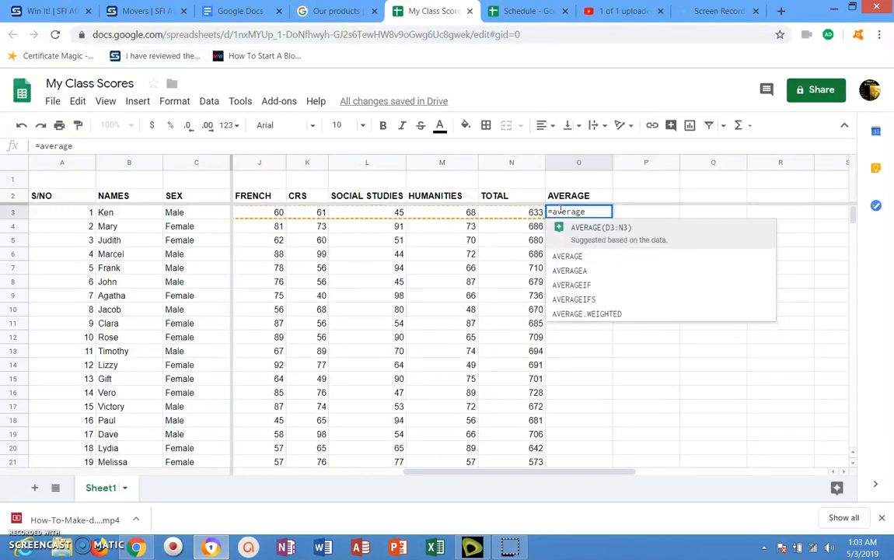
pyautogui.write('(')
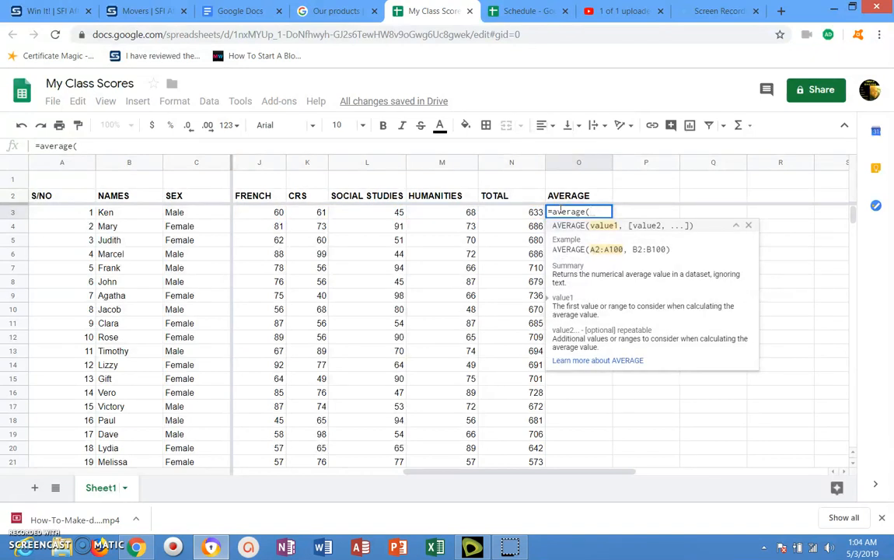
pyautogui.write('d')
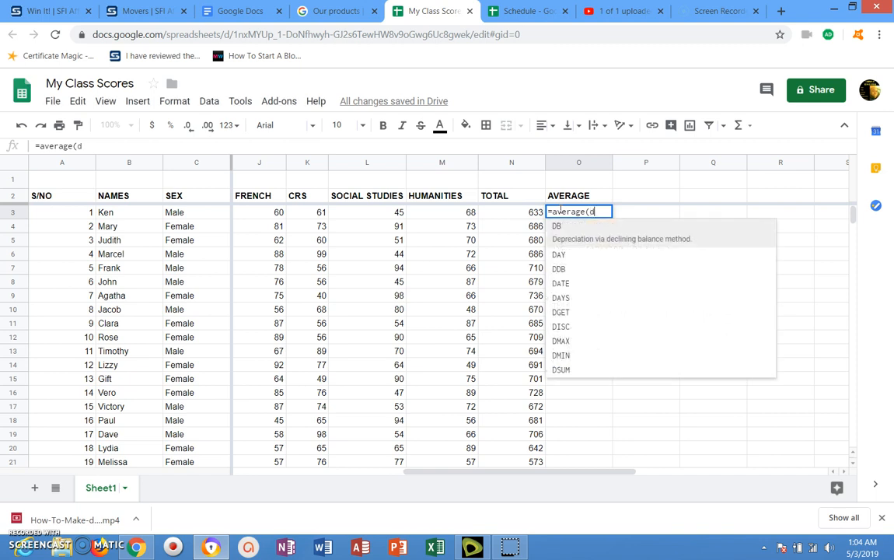
pyautogui.write('3:')
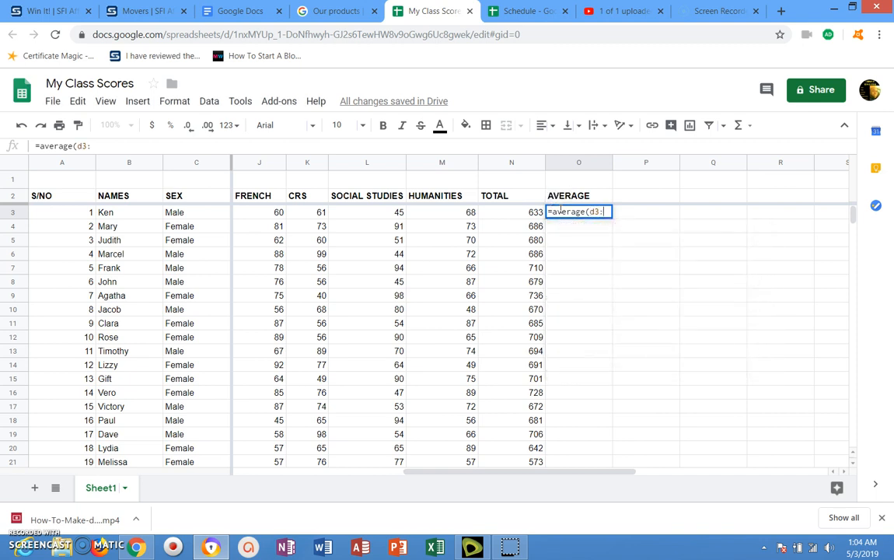
pyautogui.write('m3')
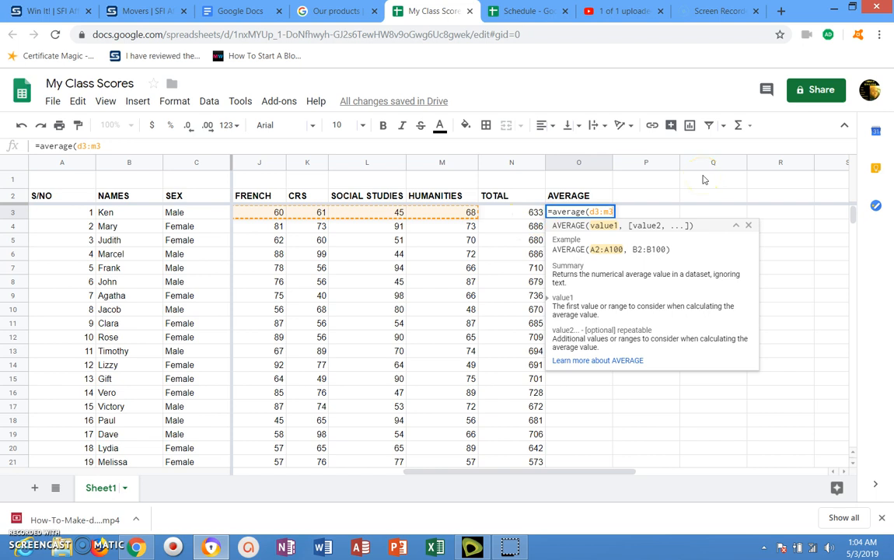
pyautogui.write(')')
pyautogui.press('Return')
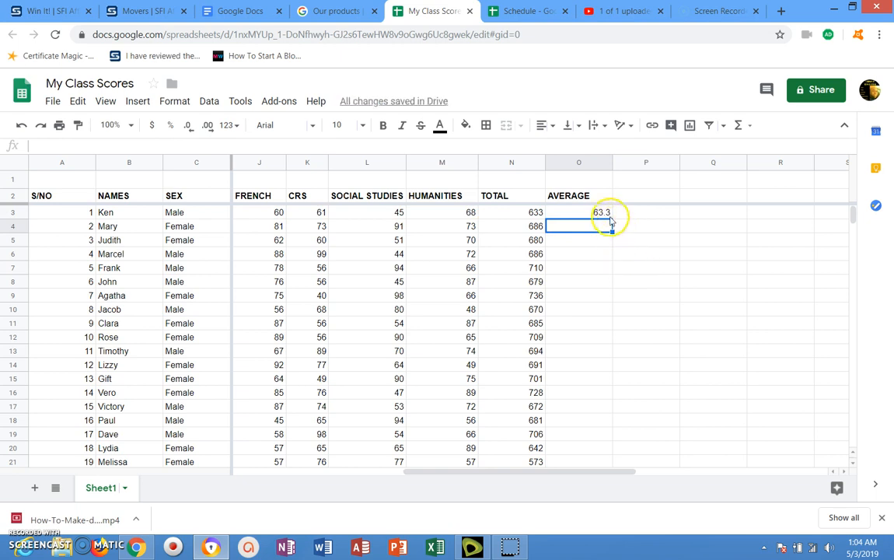
# - Fill the AVERAGE formula from O3 down the AVERAGE column through O27 for all remaining students
pyautogui.click(608, 213)
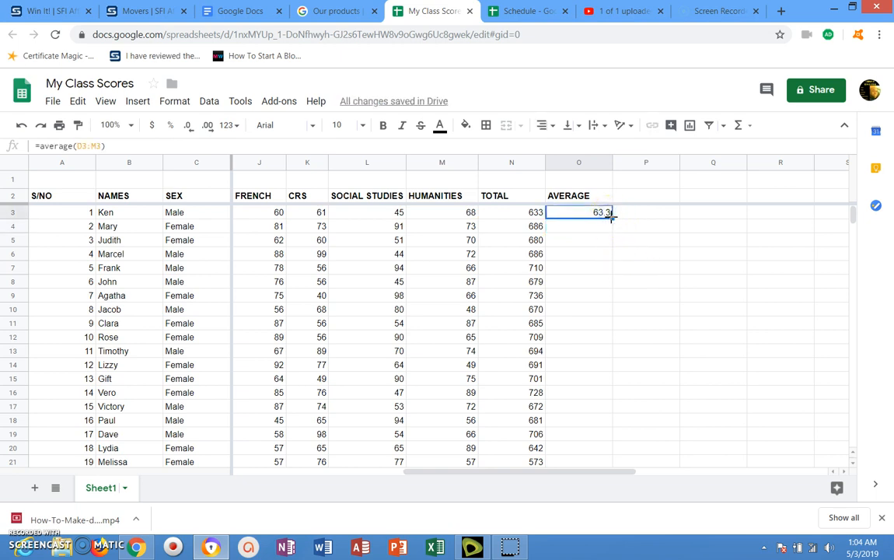
pyautogui.moveTo(611, 217); pyautogui.dragTo(578, 461)
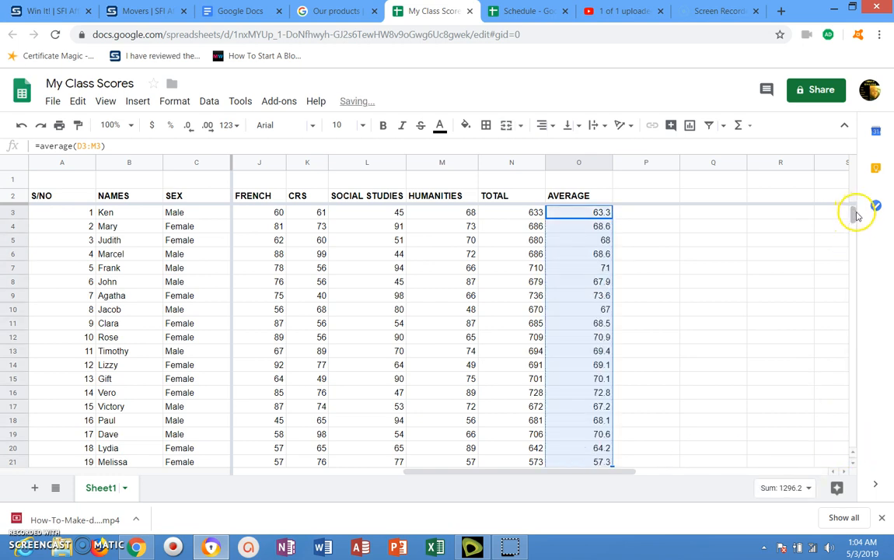
pyautogui.scroll(-9, 854, 214)
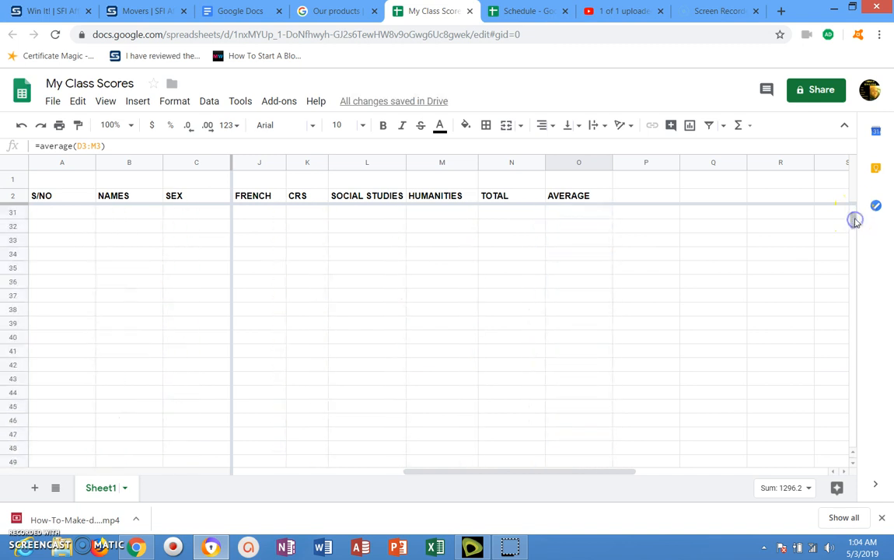
pyautogui.scroll(6, 853, 210)
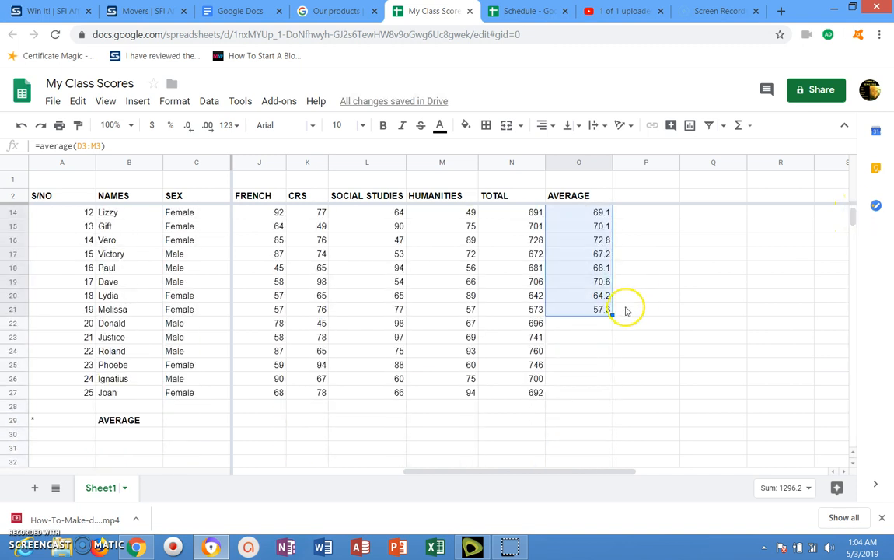
pyautogui.moveTo(612, 313); pyautogui.dragTo(606, 395)
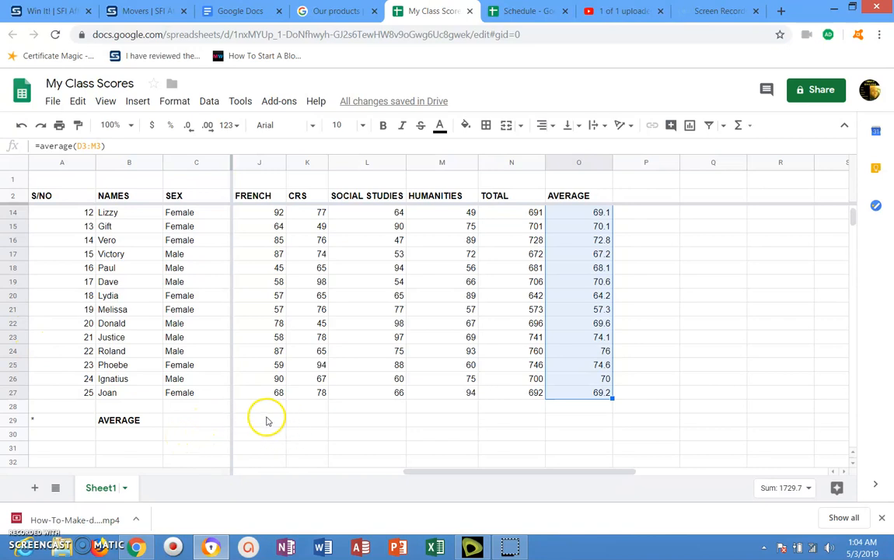
# - Calculate the class average for ENGLISH in D29 of the AVERAGE row with the suggested formula =AVERAGE(D3:D27)
pyautogui.click(370, 473)
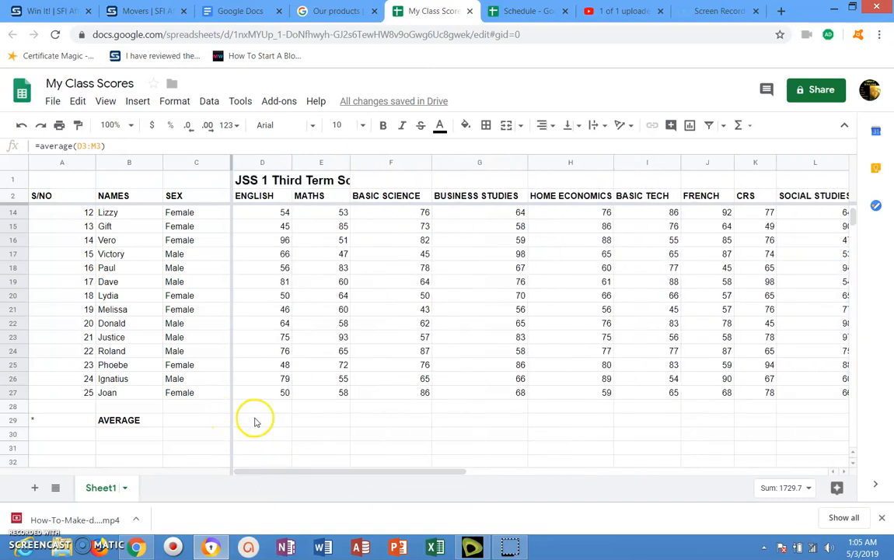
pyautogui.click(258, 420)
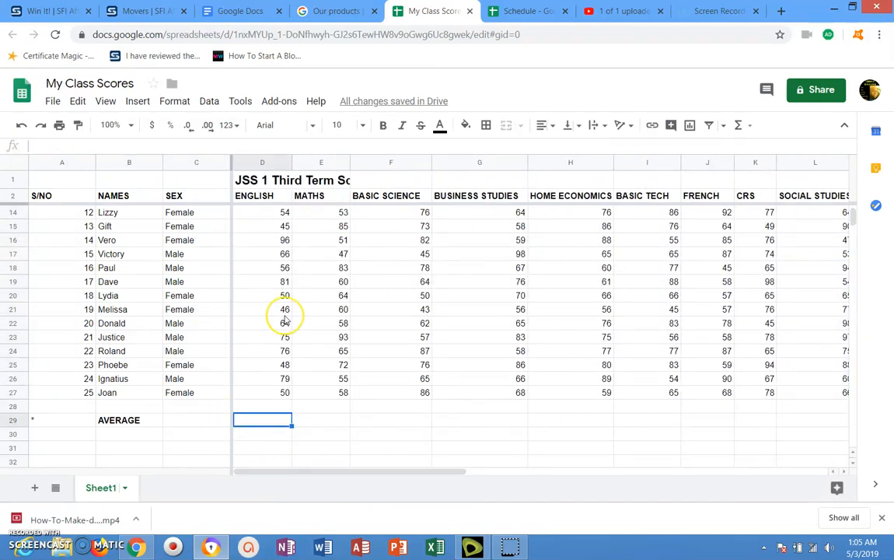
pyautogui.write('=')
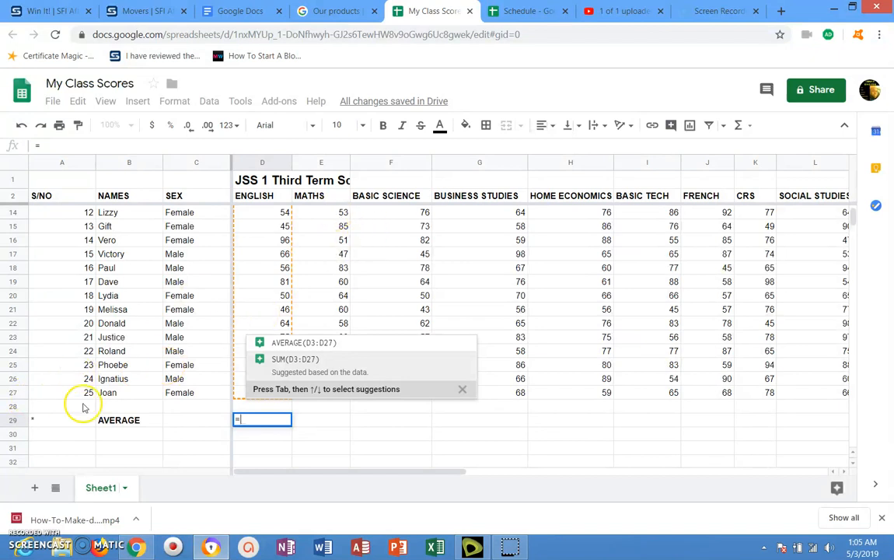
pyautogui.click(303, 346)
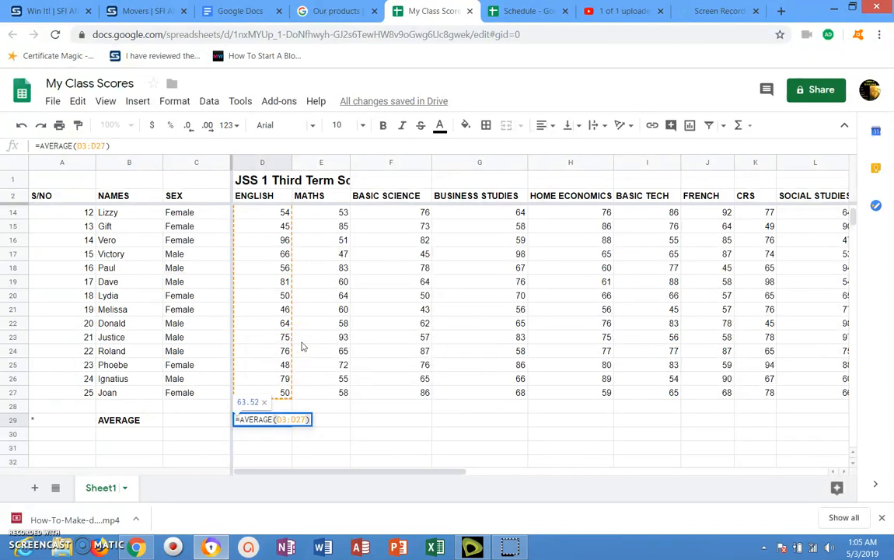
pyautogui.press('Return')
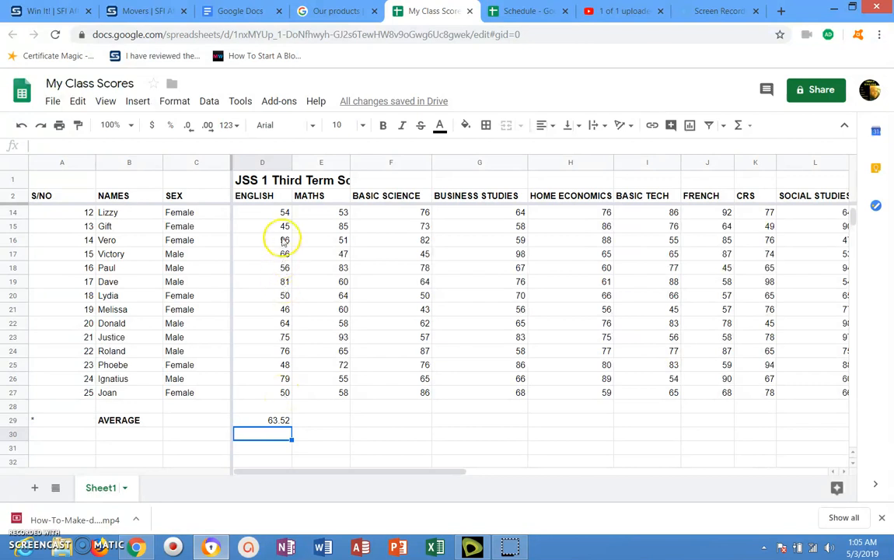
# - Fill the AVERAGE formula from D29 across row 29 through N29, covering the remaining subjects and the TOTAL column
pyautogui.click(286, 420)
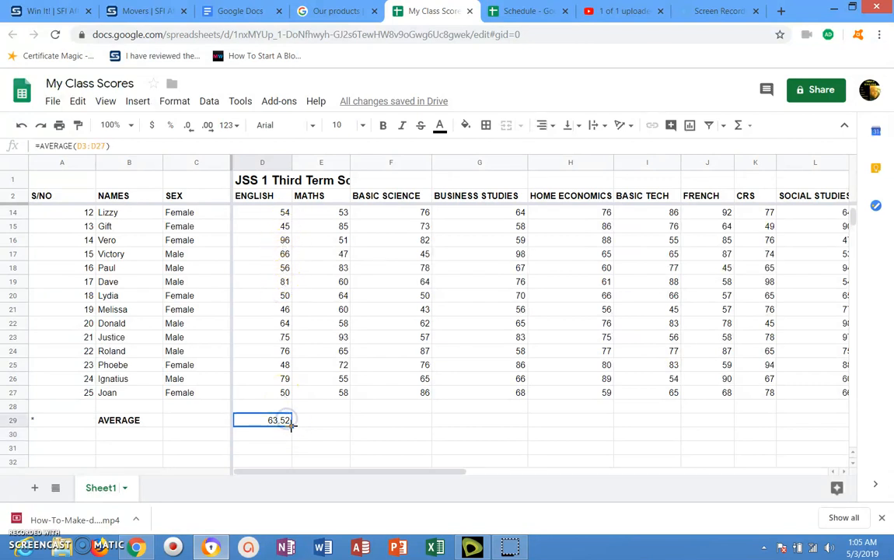
pyautogui.moveTo(292, 425); pyautogui.dragTo(822, 426)
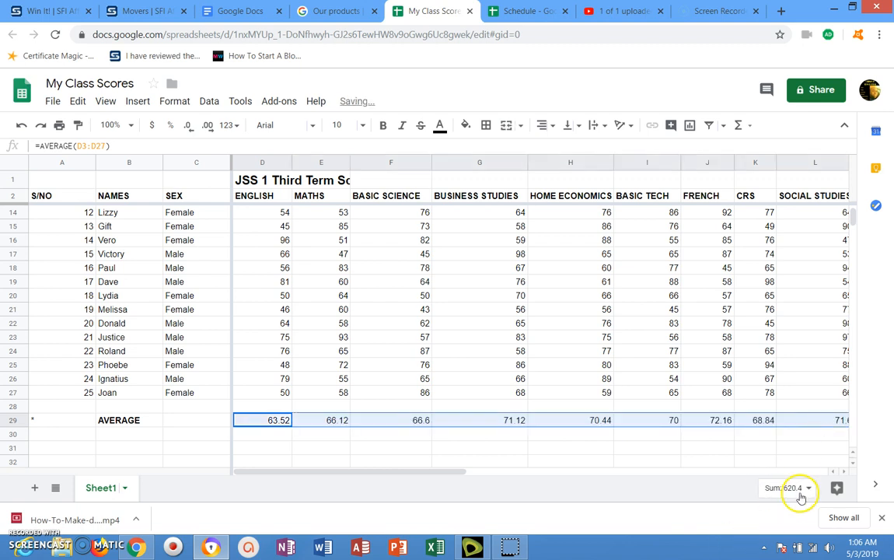
pyautogui.moveTo(445, 476); pyautogui.dragTo(573, 474)
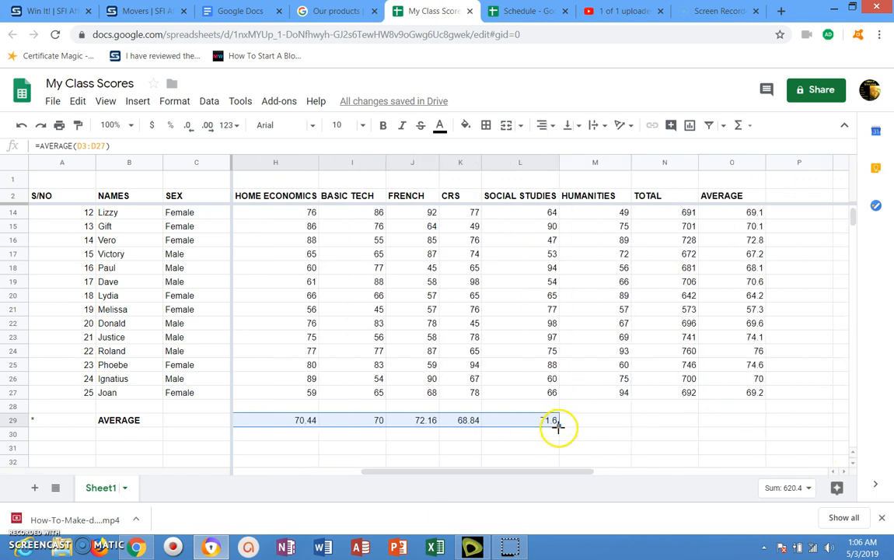
pyautogui.moveTo(559, 427); pyautogui.dragTo(655, 422)
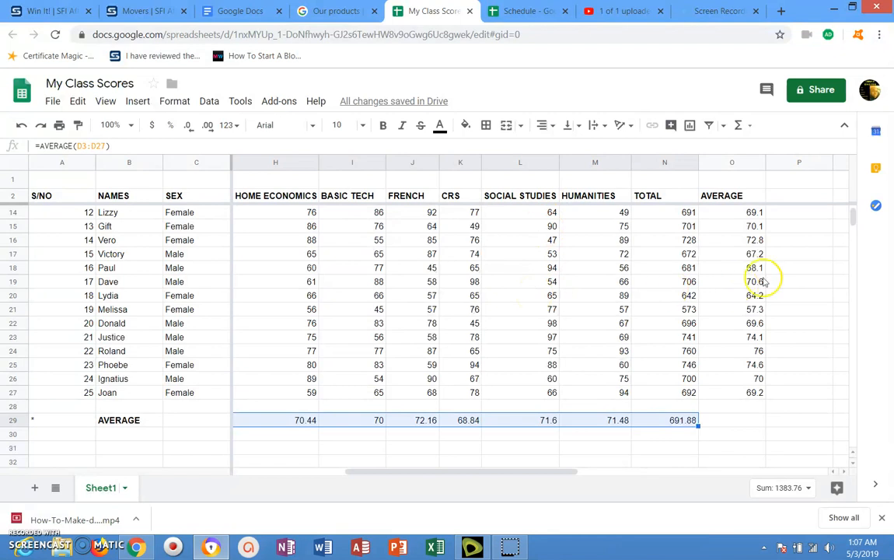
pyautogui.moveTo(853, 218); pyautogui.dragTo(853, 218)
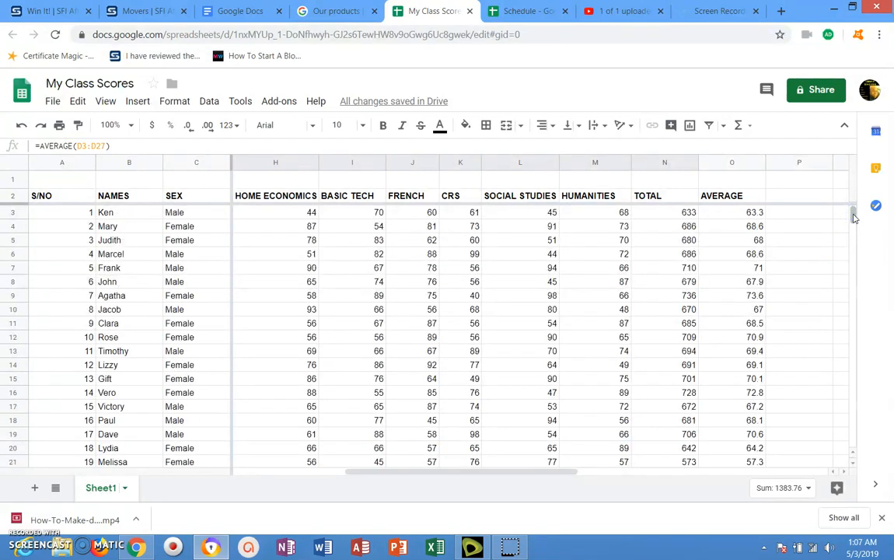